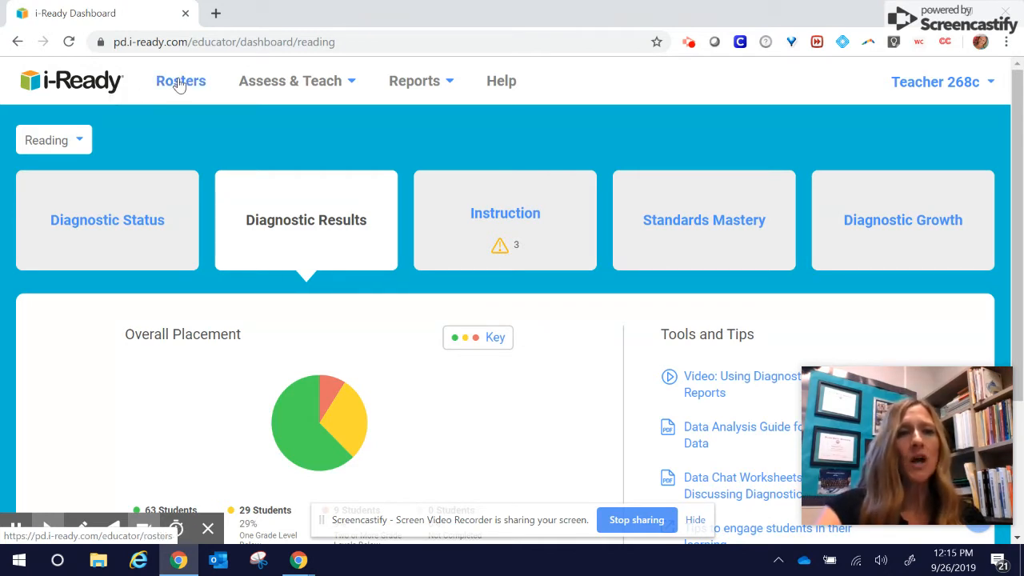
- Switch the dashboard subject to Math and display the student roster for All Math Students
click(76, 143)
click(48, 205)
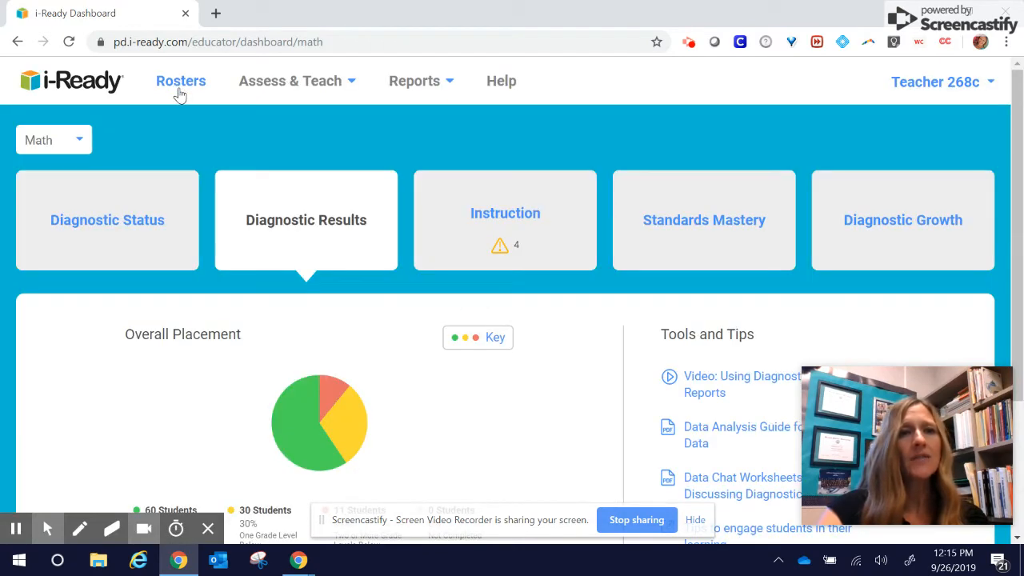
click(179, 90)
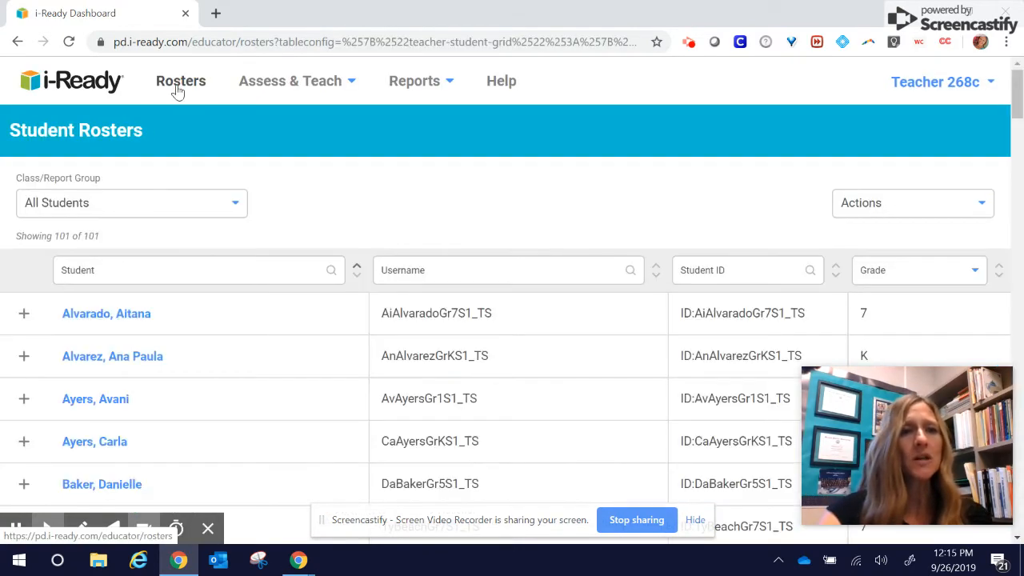
click(96, 207)
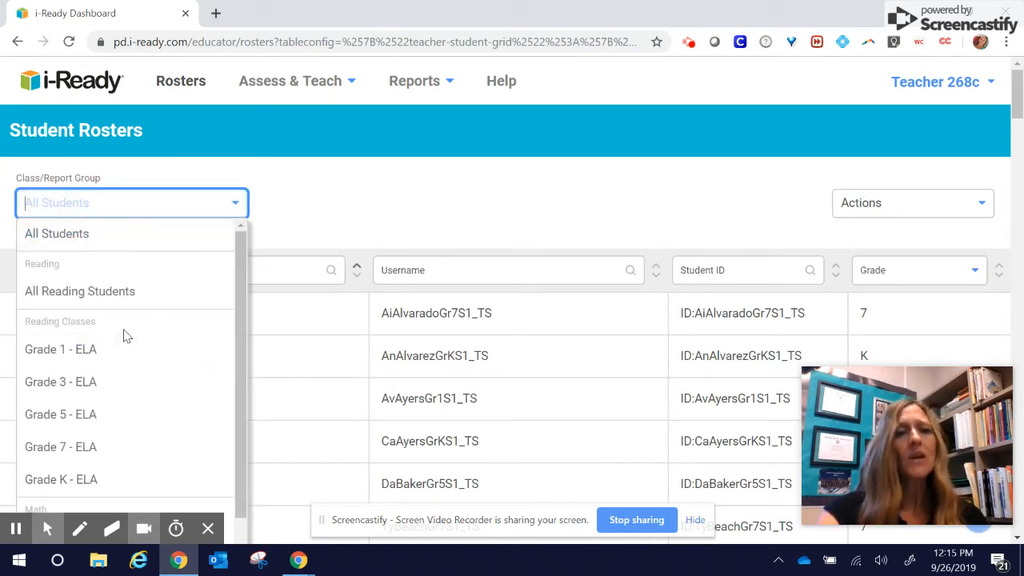
scroll(100, 355, down, 5)
scroll(138, 312, down, 3)
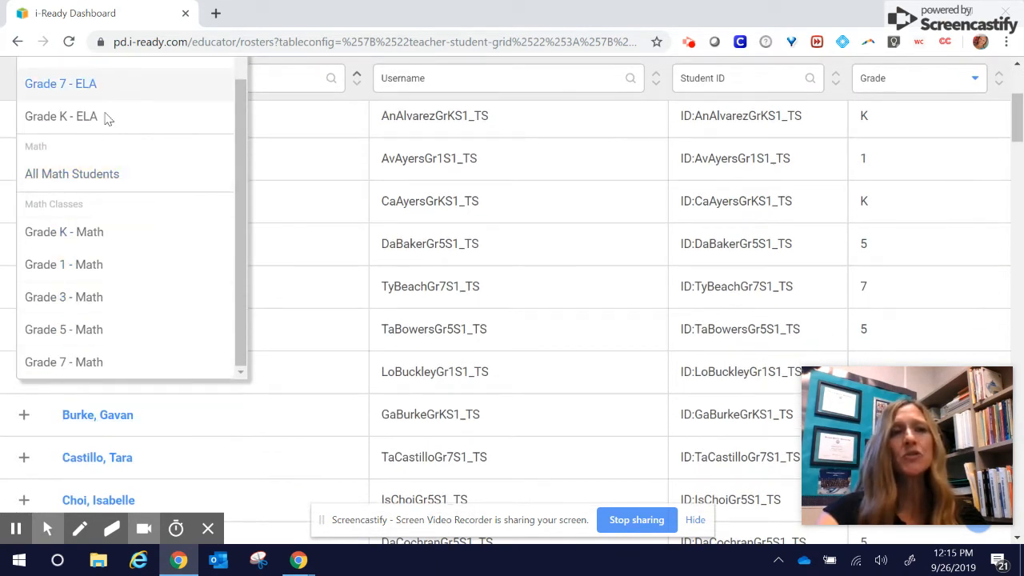
click(126, 174)
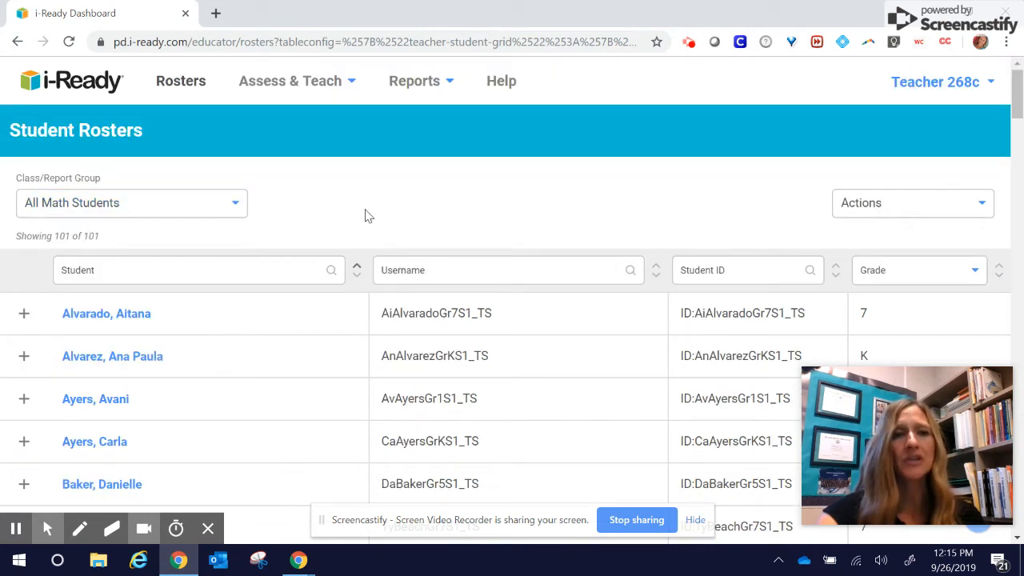
- Start adding a report group from the roster, using the Create New Report Group option
mouse_move(877, 226)
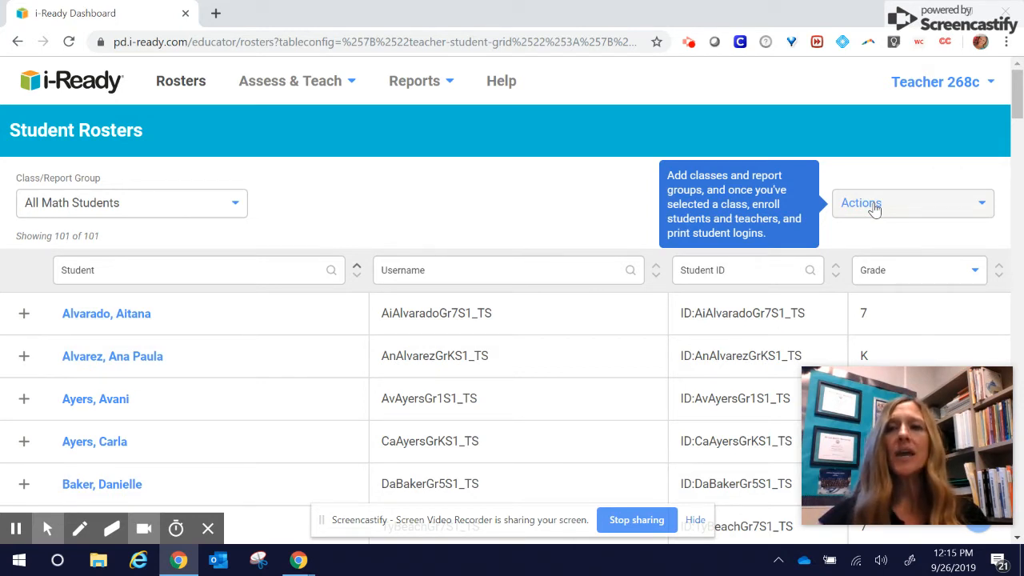
click(873, 205)
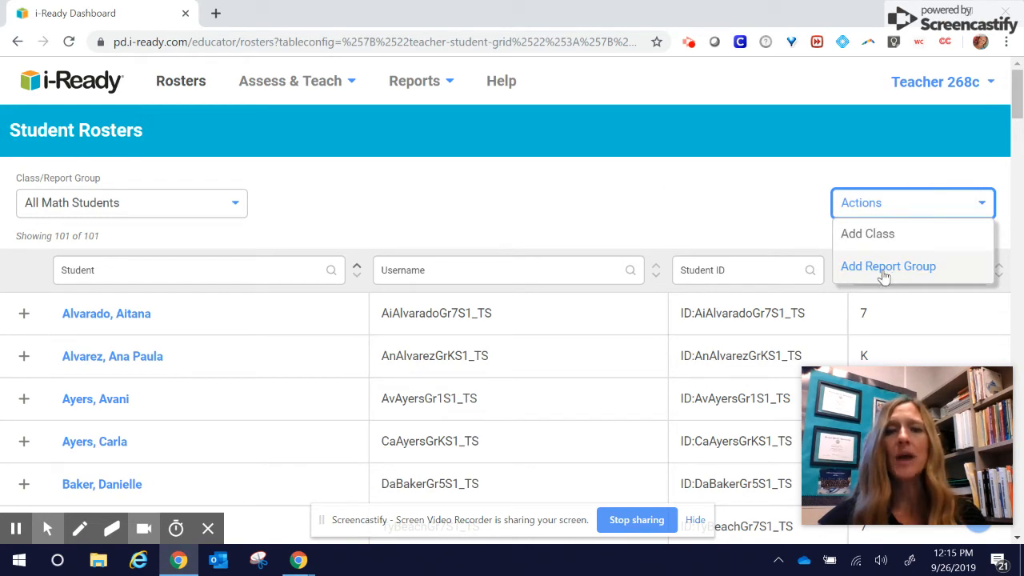
click(884, 272)
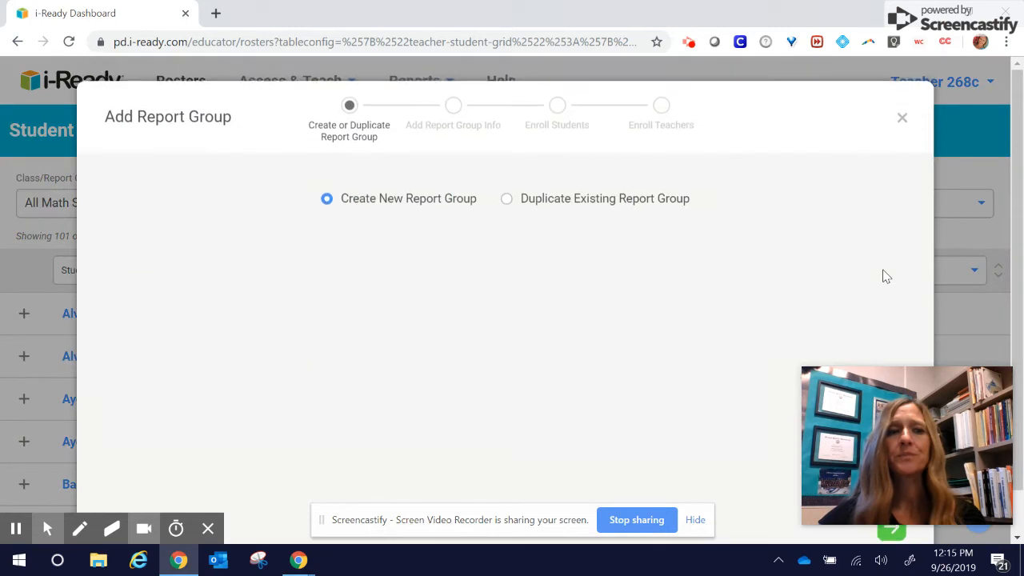
click(894, 534)
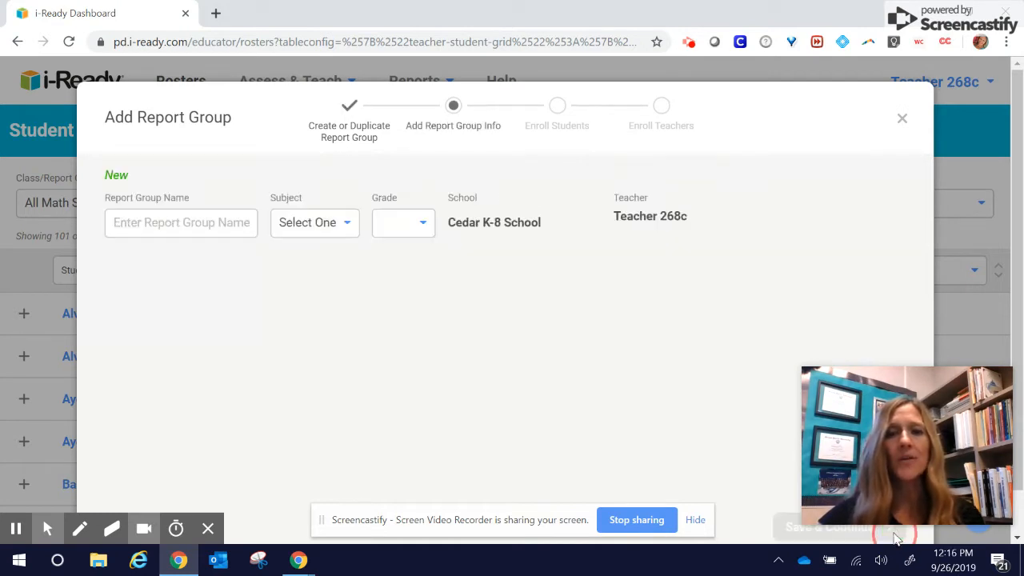
- Name the report group 3rd Grade Math Intervention, set its subject to Math and grade to 3, and save this information
click(156, 222)
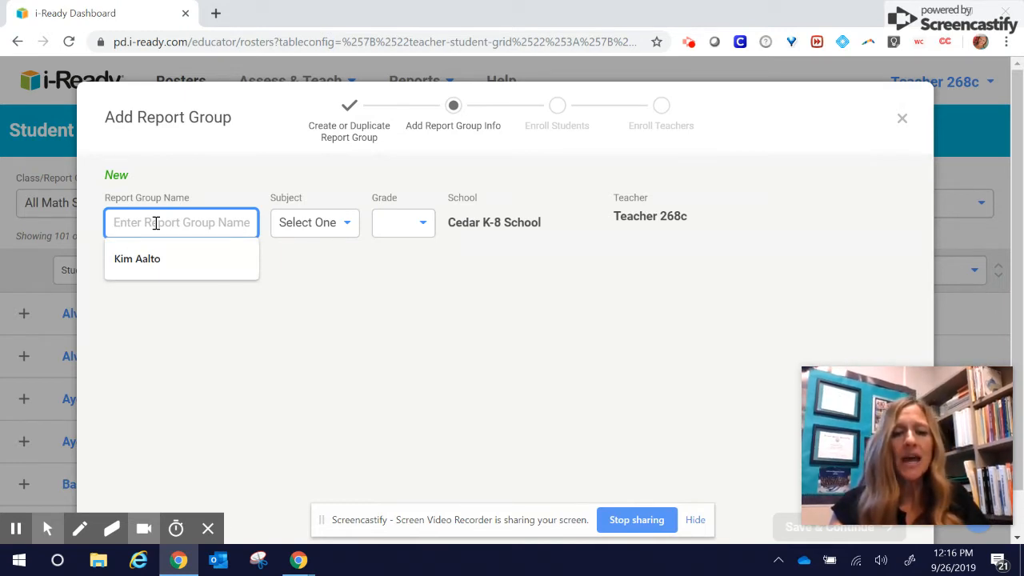
text(3rd Grade Math Intervention)
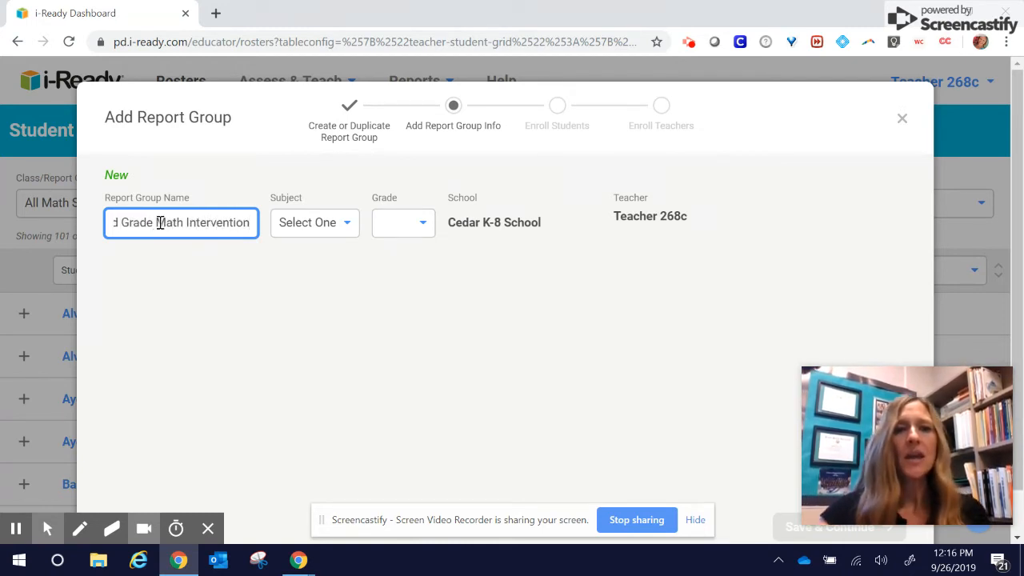
click(320, 225)
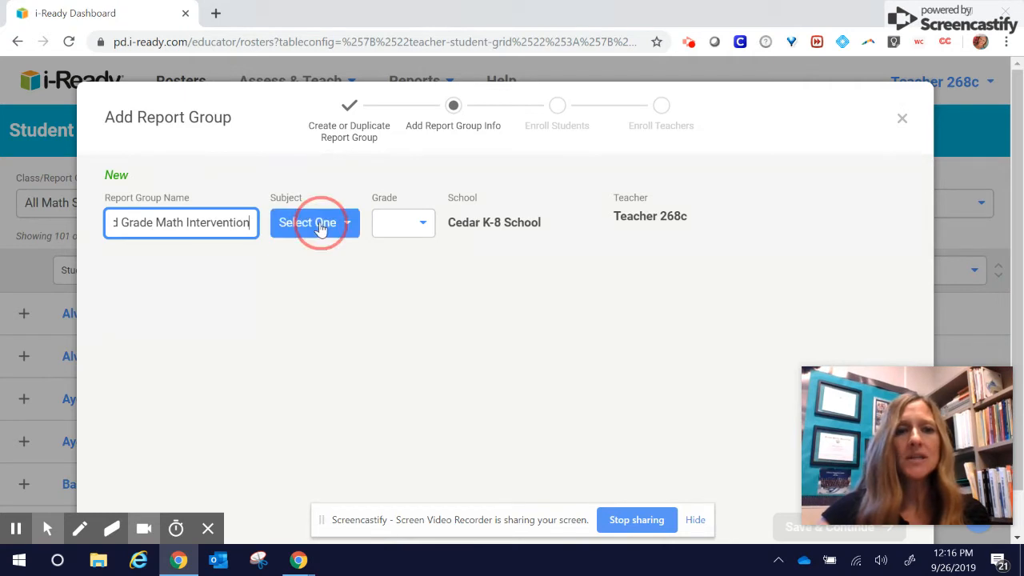
click(294, 288)
click(437, 223)
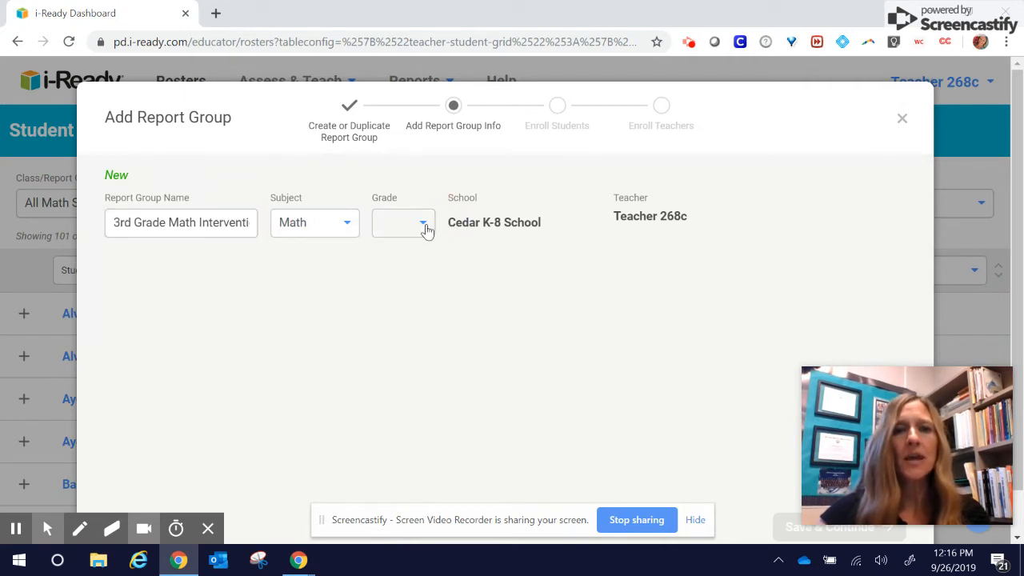
click(425, 227)
click(389, 383)
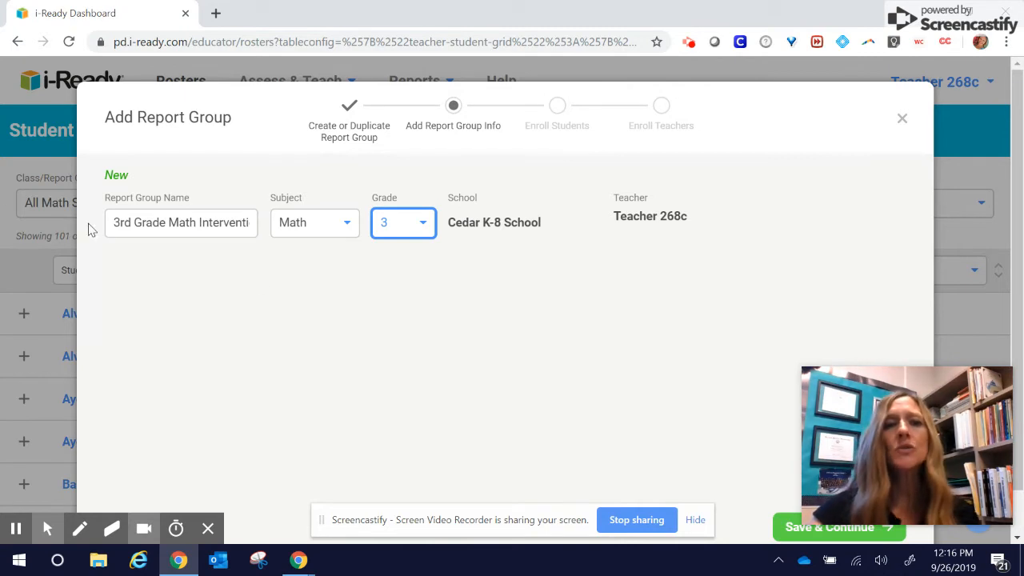
click(790, 532)
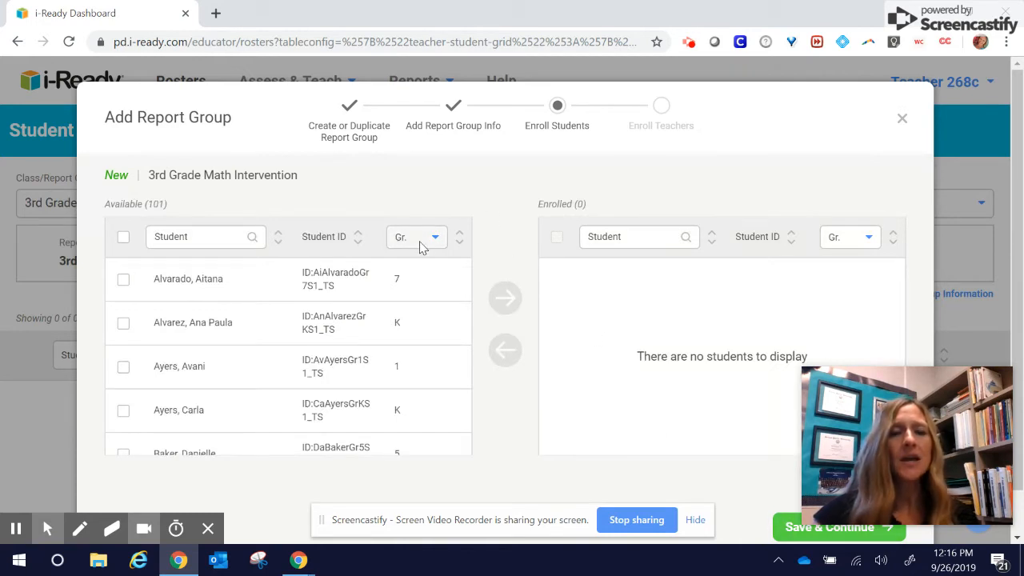
- Filter the available students to grade 3
click(424, 236)
click(403, 363)
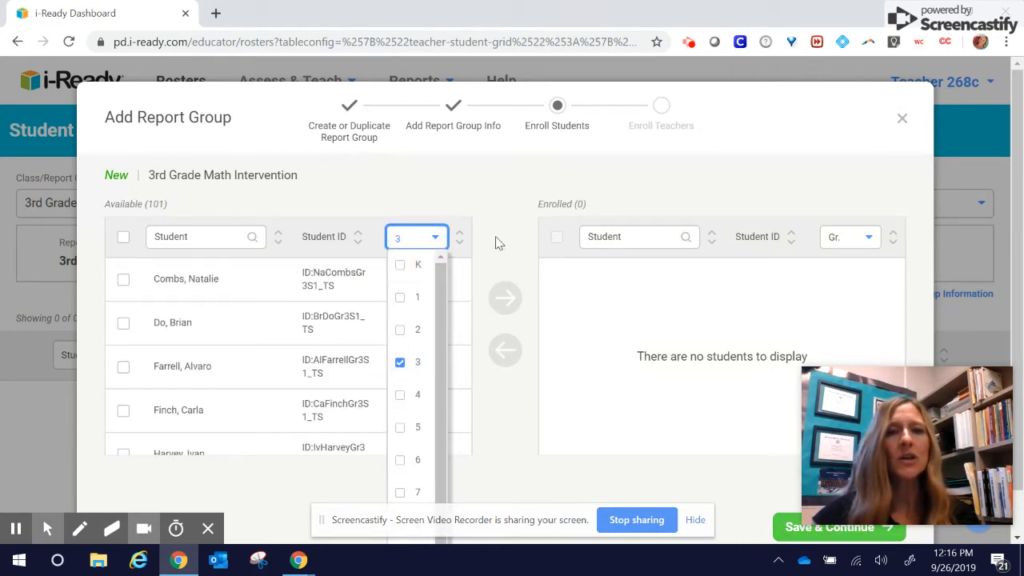
click(437, 196)
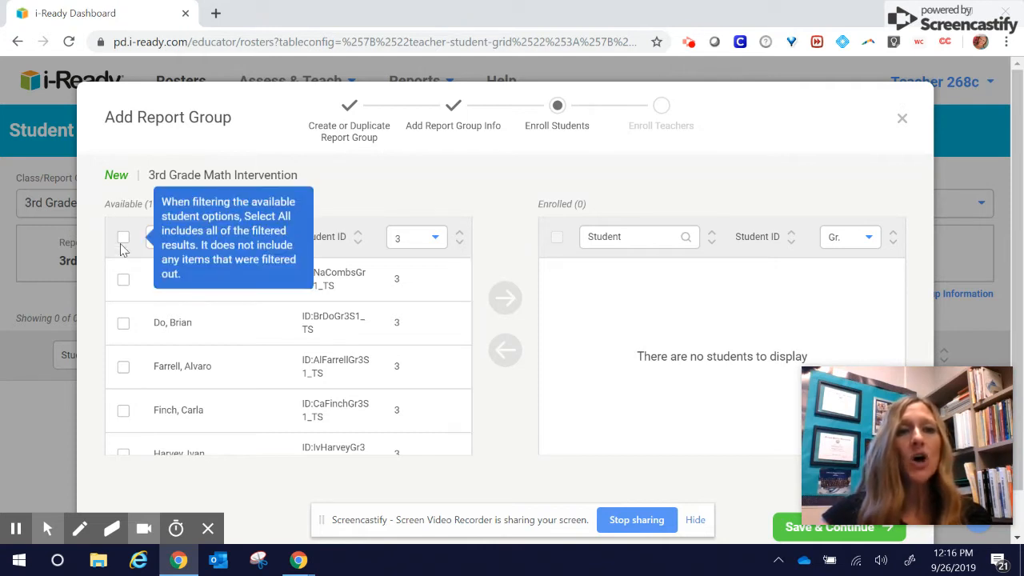
- Enroll six of the filtered students: the second and fourth listed, plus four consecutive students with surnames from K to M
click(123, 323)
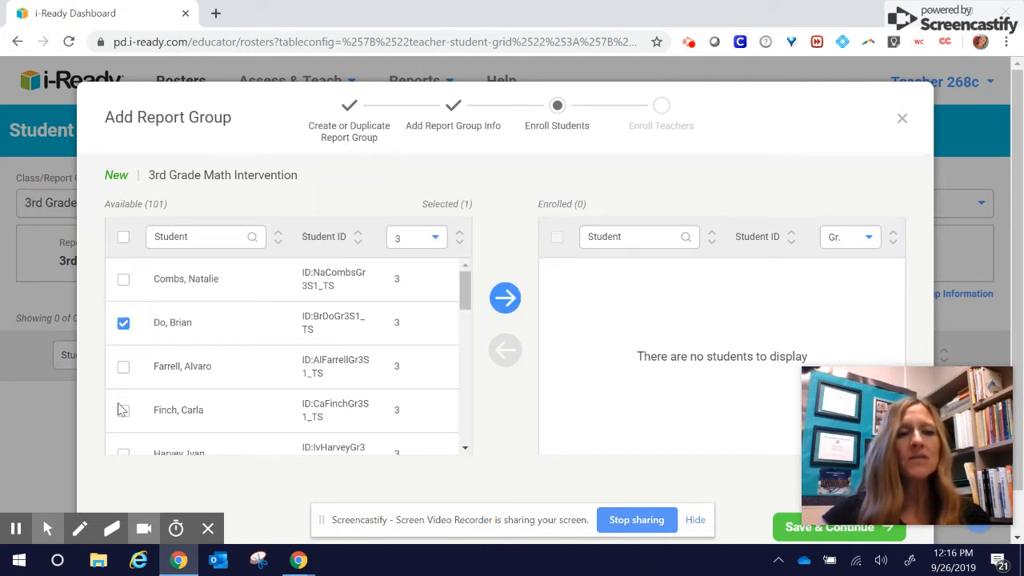
click(123, 411)
drag(464, 297, 464, 336)
click(124, 300)
click(123, 343)
click(123, 390)
click(124, 432)
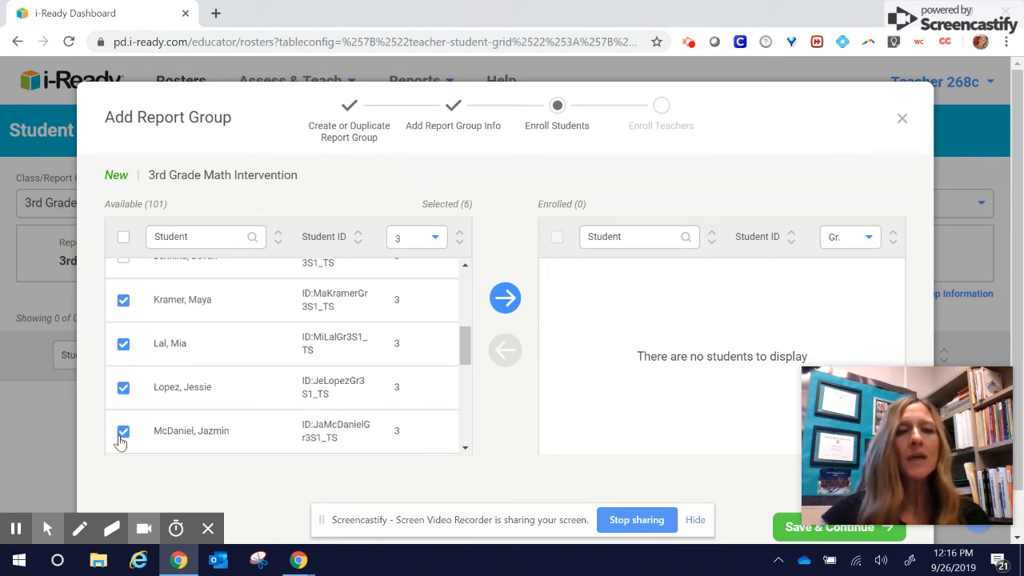
click(505, 299)
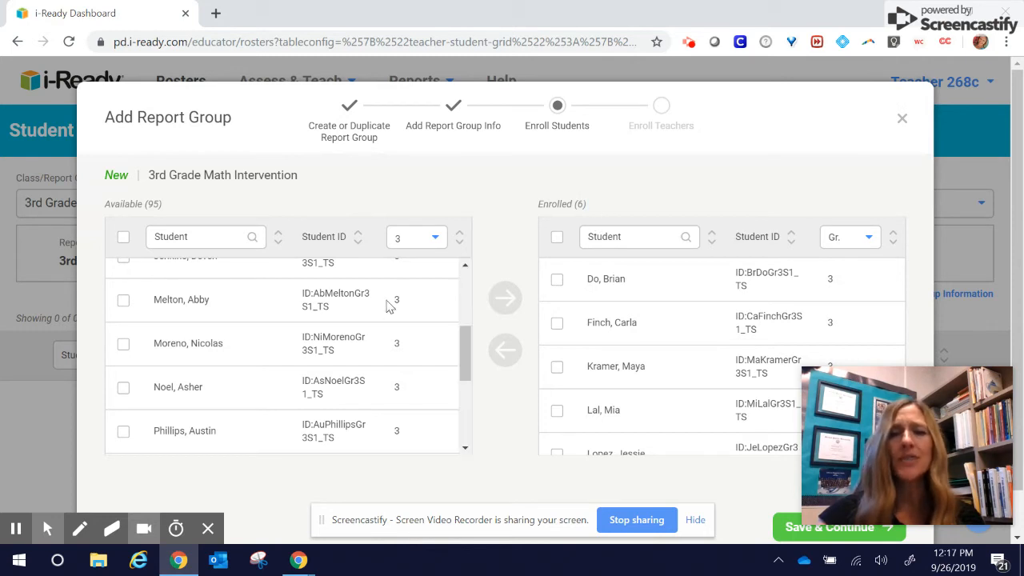
- Enroll one more grade 3 student from farther down the available list and save the student enrollment
drag(462, 350, 413, 393)
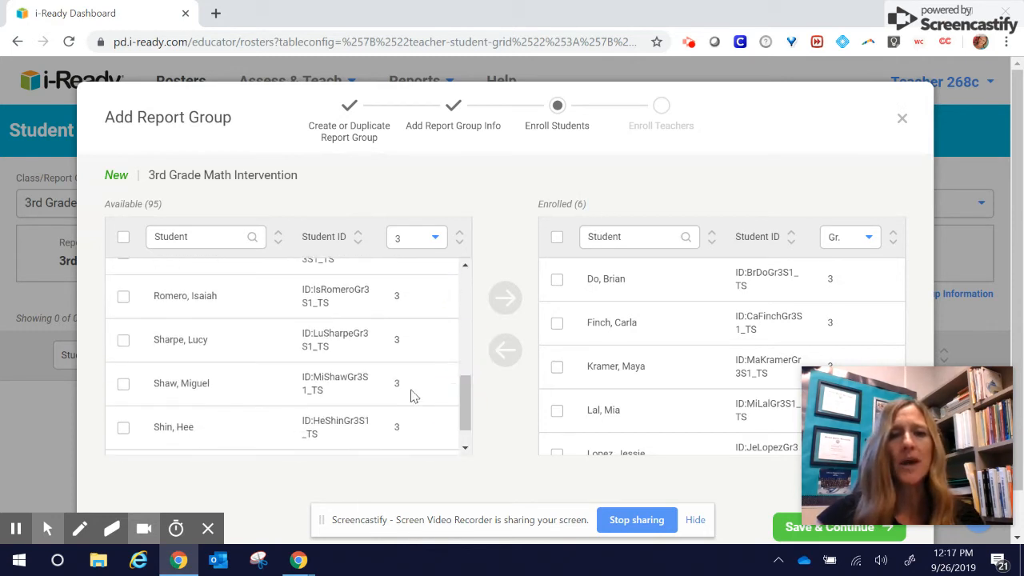
click(124, 427)
click(504, 297)
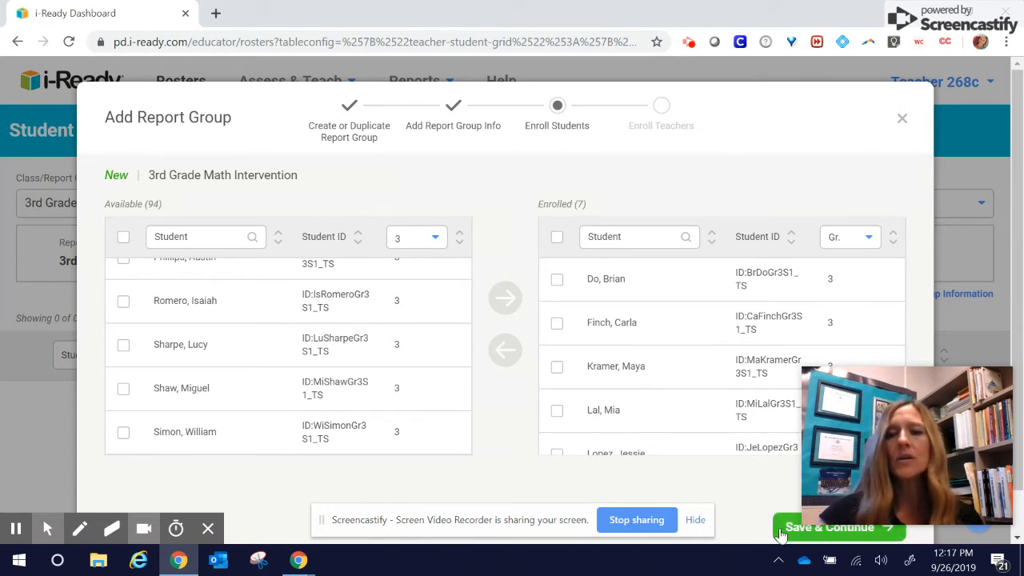
click(784, 532)
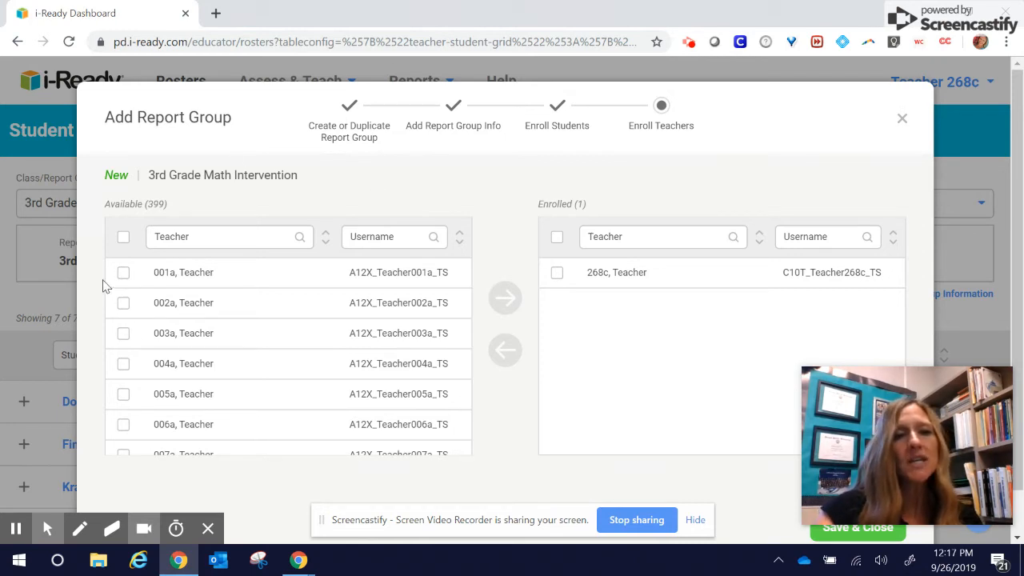
- Enroll teachers 002a, 004a and 006a in the report group, then save and close it
click(122, 304)
click(123, 365)
click(123, 428)
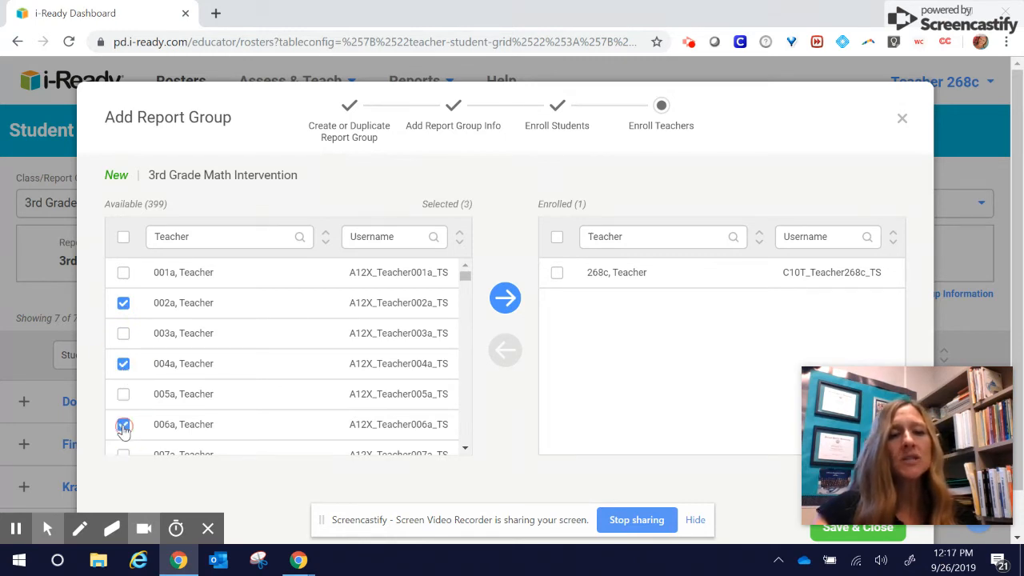
click(505, 300)
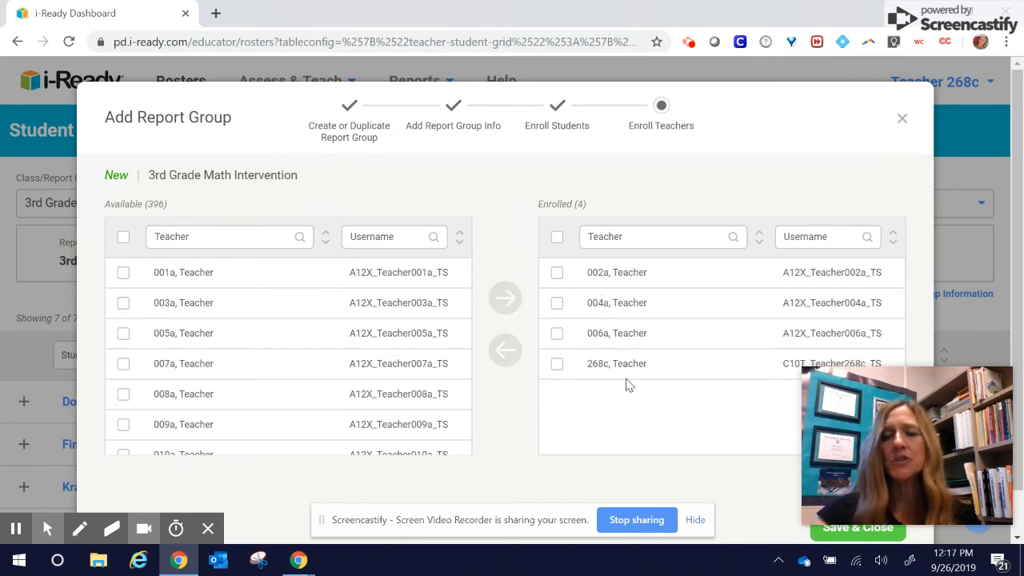
click(855, 532)
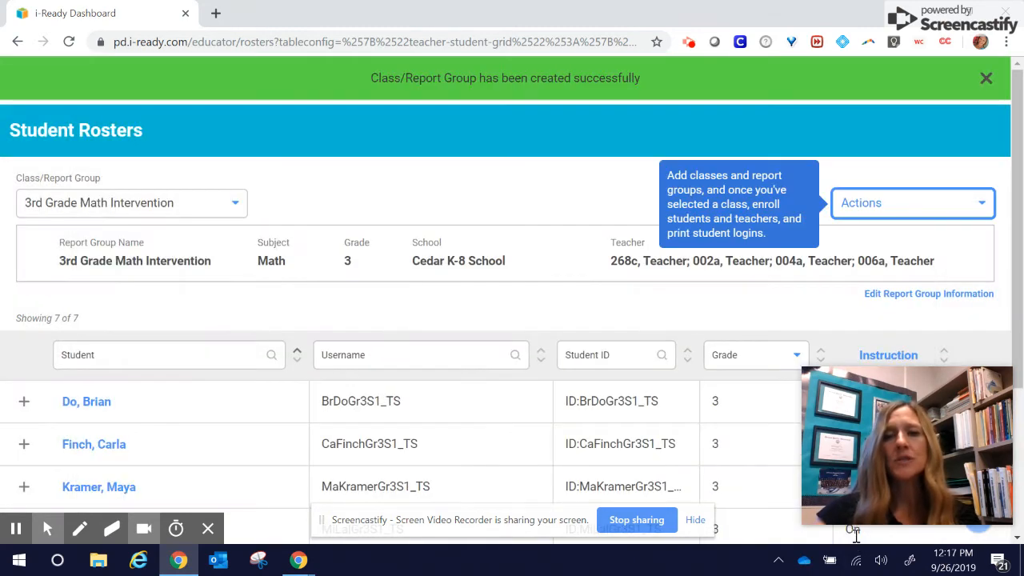
- Open the 3rd Grade Math Intervention group's information for editing, then leave it for the home dashboard
click(548, 204)
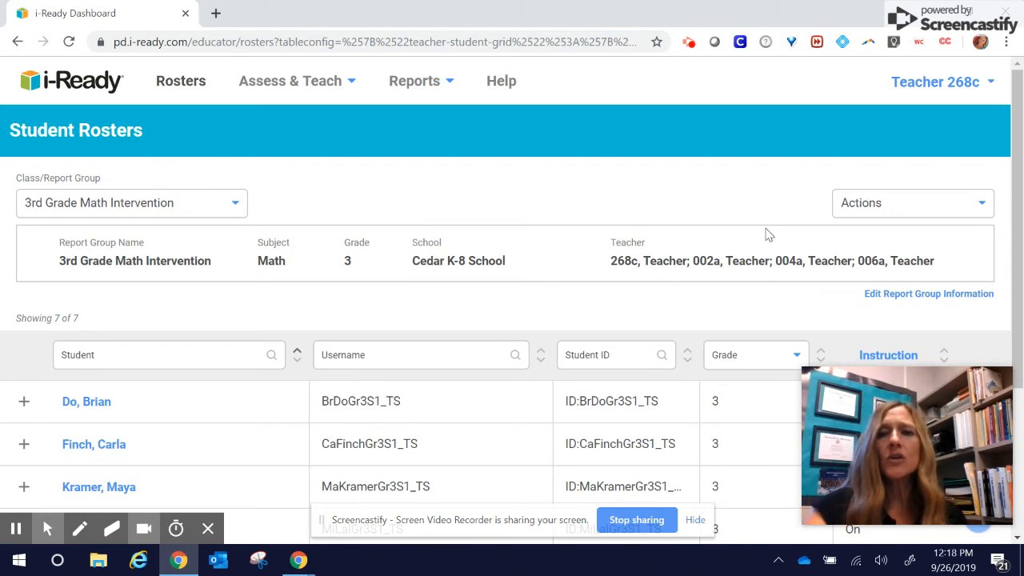
click(921, 294)
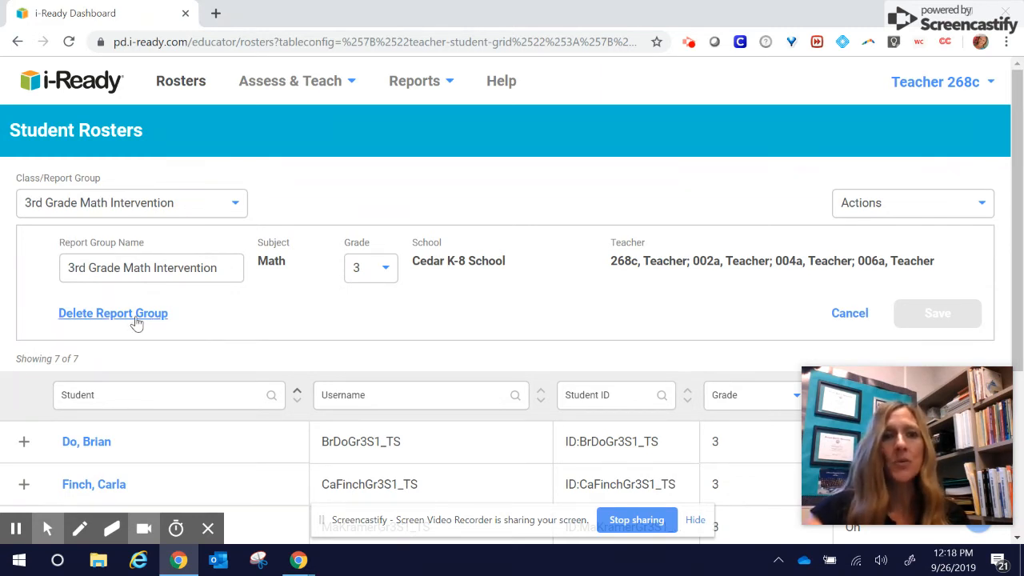
click(79, 83)
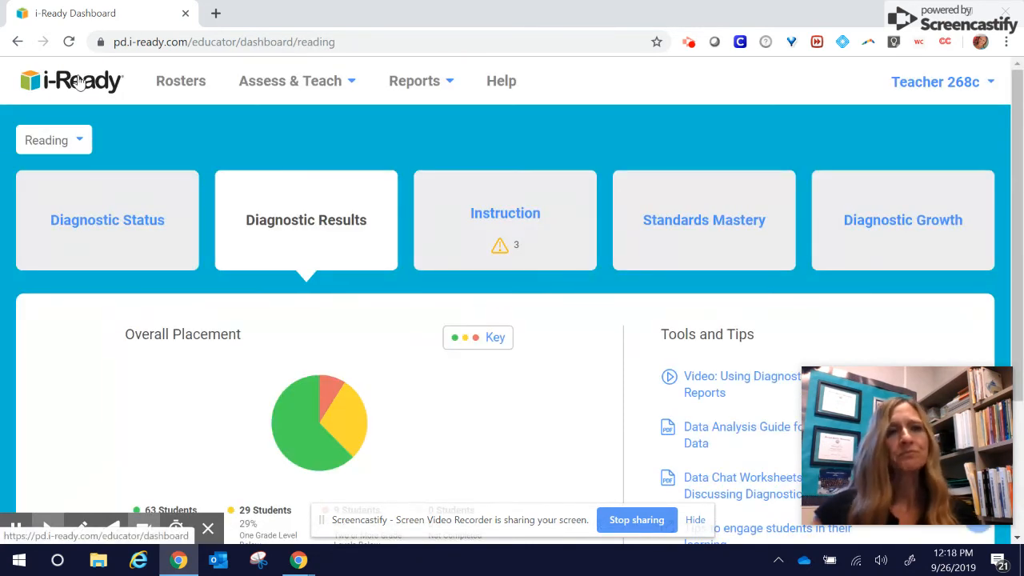
- Switch the dashboard to Math and view the student roster of the 3rd Grade Math Intervention report group
click(69, 149)
click(38, 202)
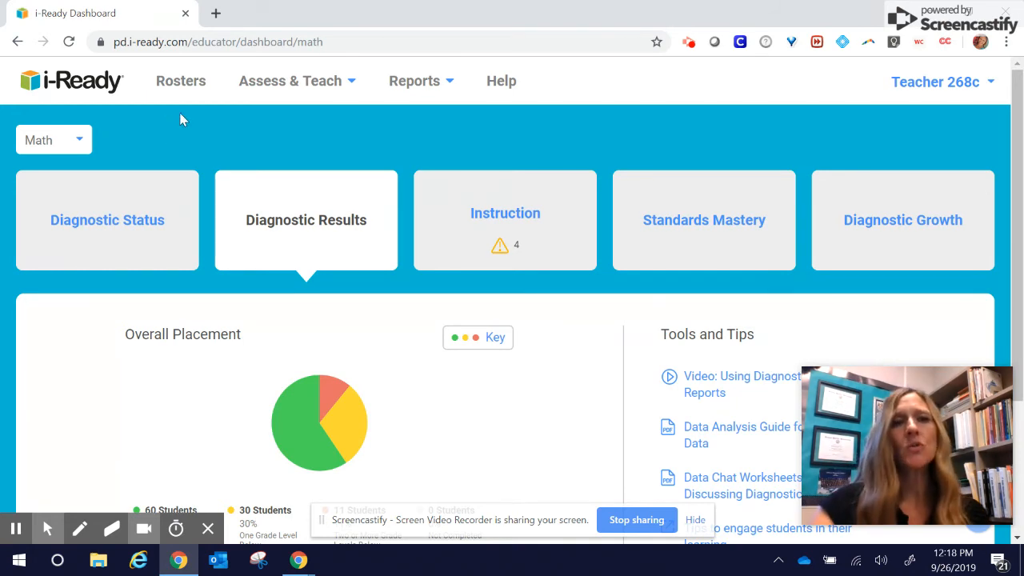
click(191, 87)
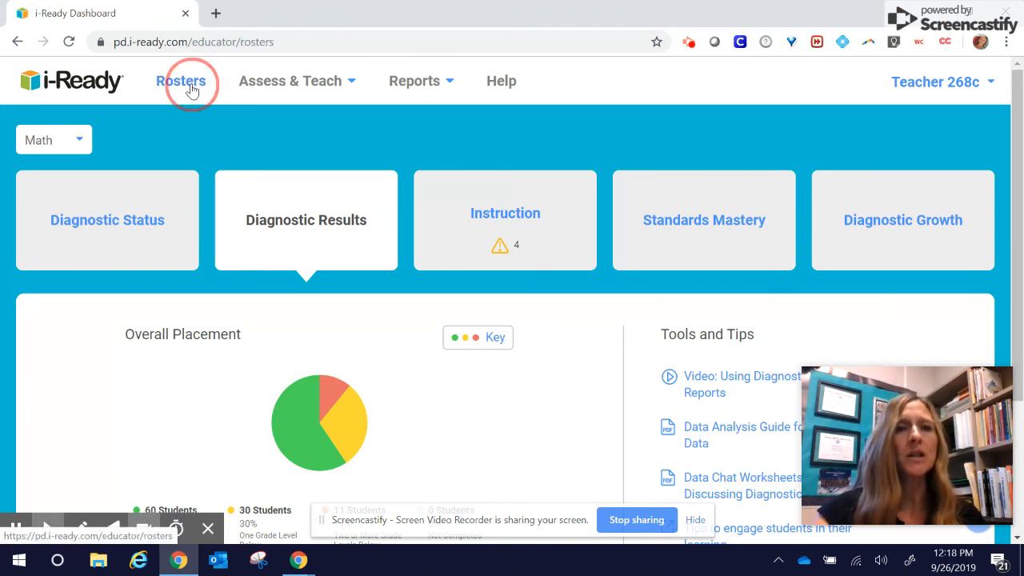
click(192, 203)
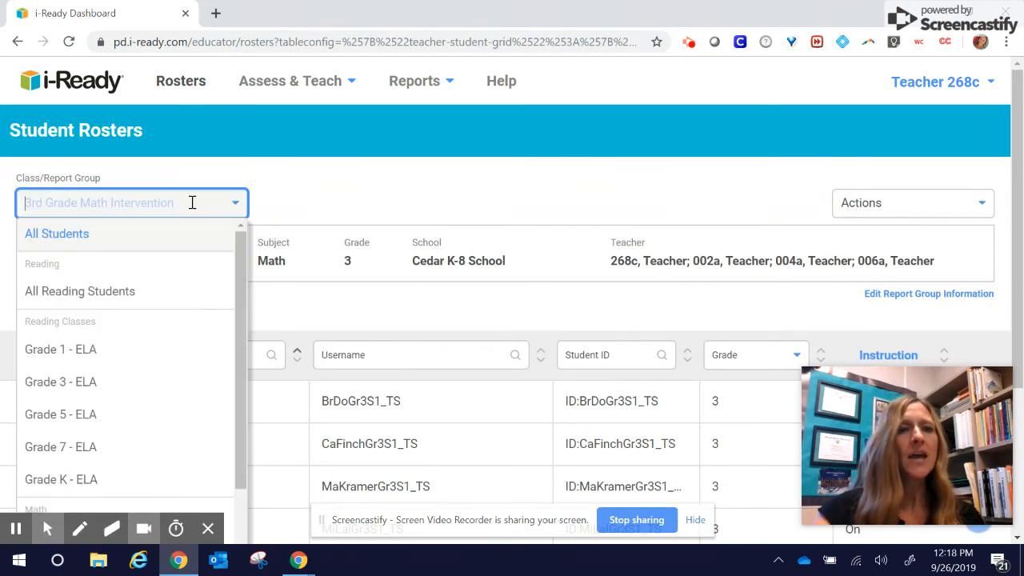
scroll(145, 318, down, 10)
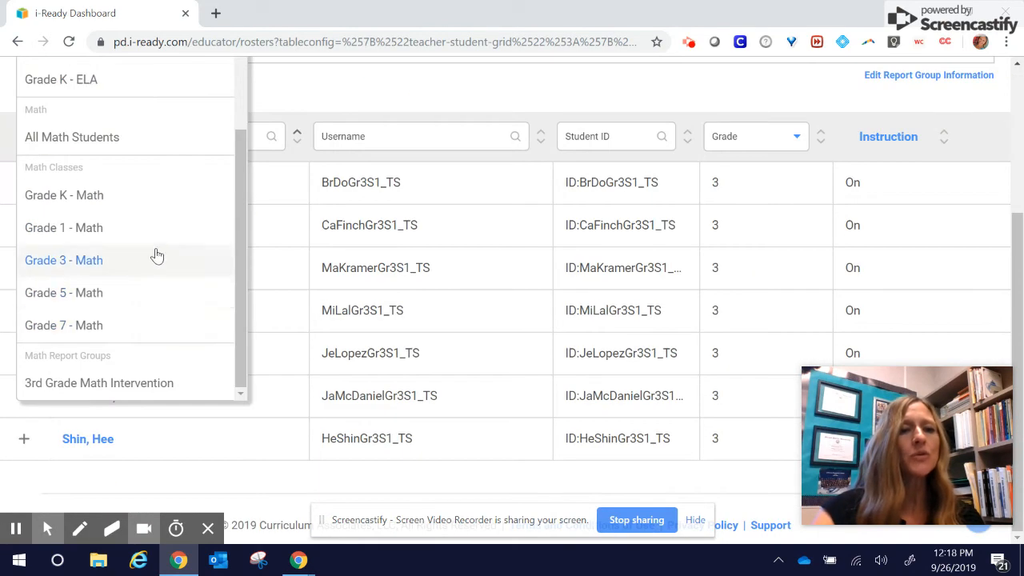
click(132, 389)
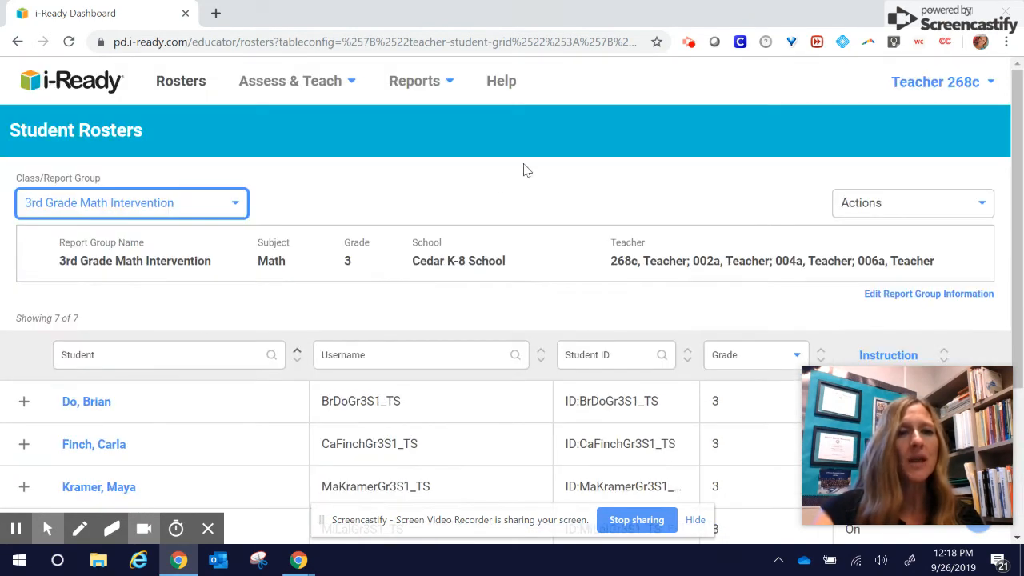
scroll(580, 183, down, 1)
scroll(576, 178, down, 3)
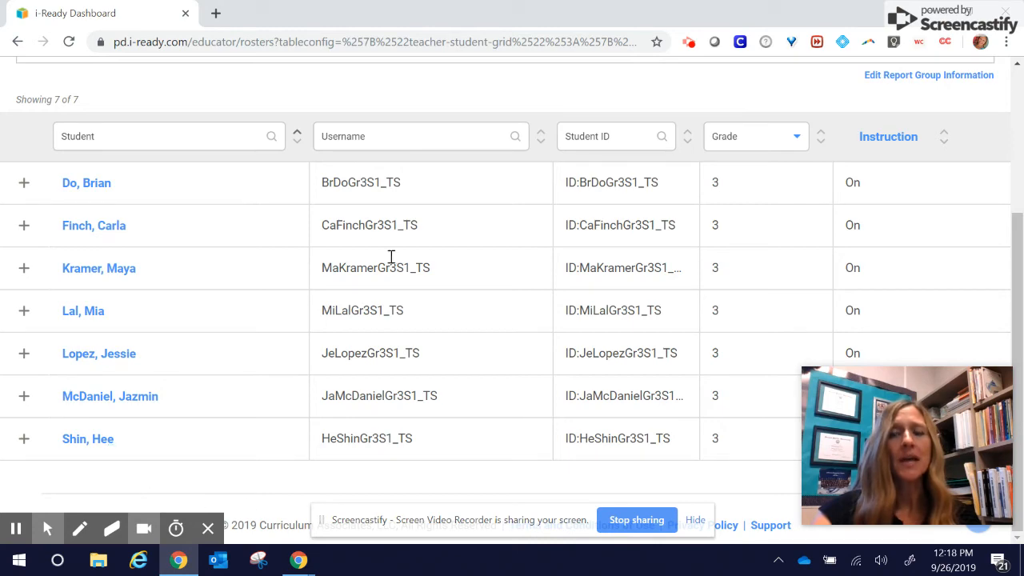
- Enroll a grade 5 student and the grade 1 student listed directly below in the 3rd Grade Math Intervention group, and save the enrollments
scroll(572, 266, up, 2)
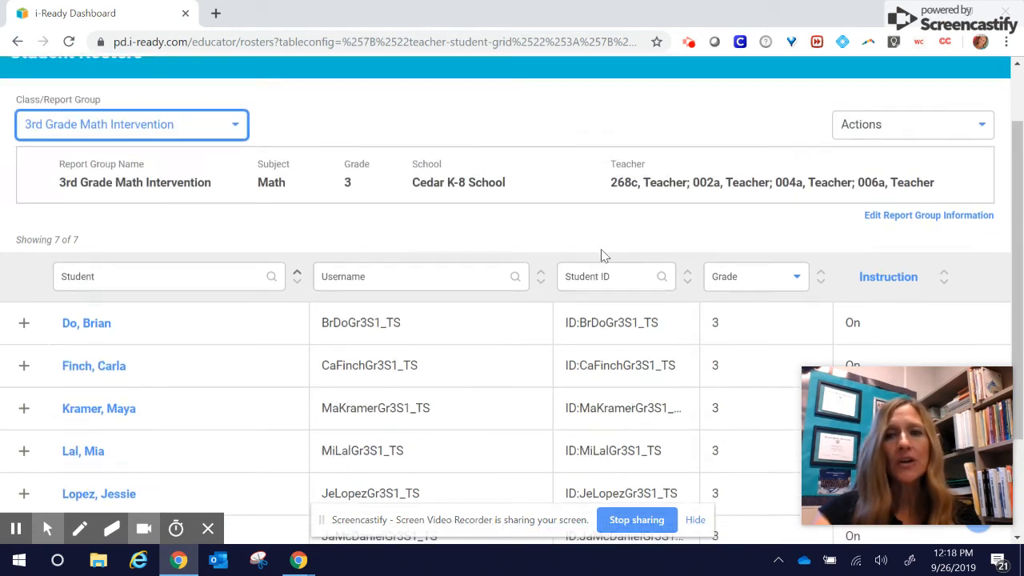
click(879, 145)
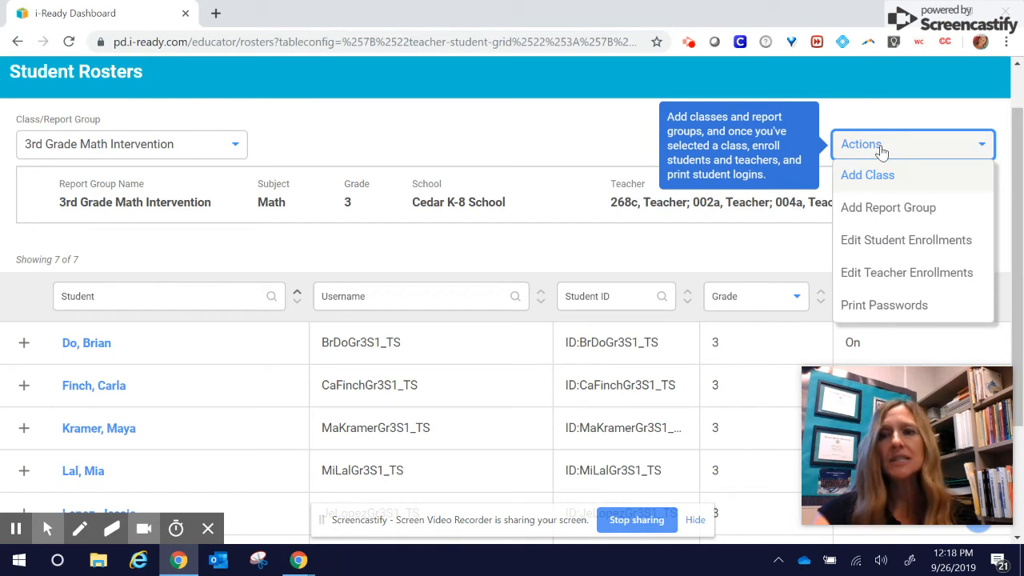
click(954, 245)
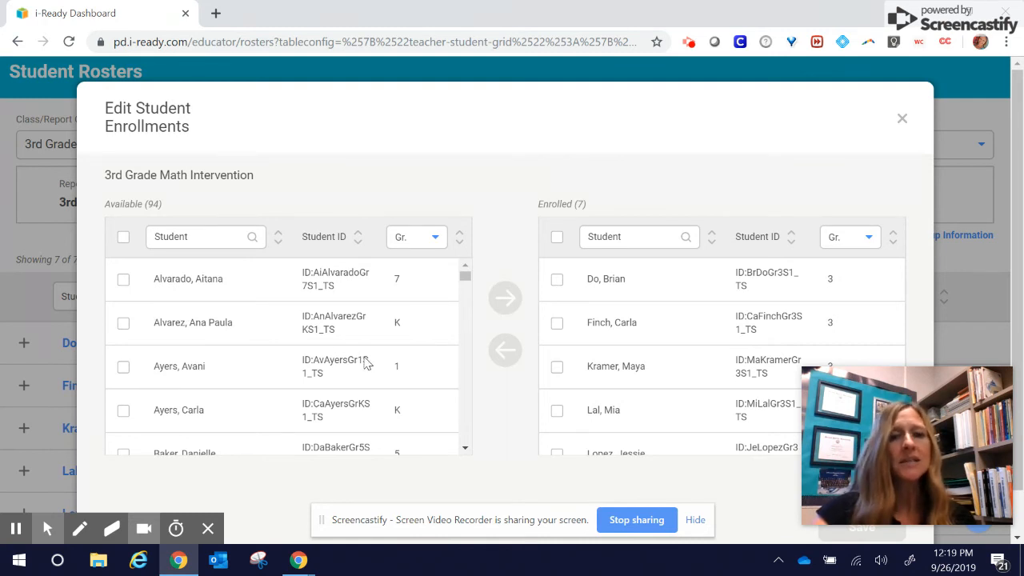
scroll(367, 356, down, 3)
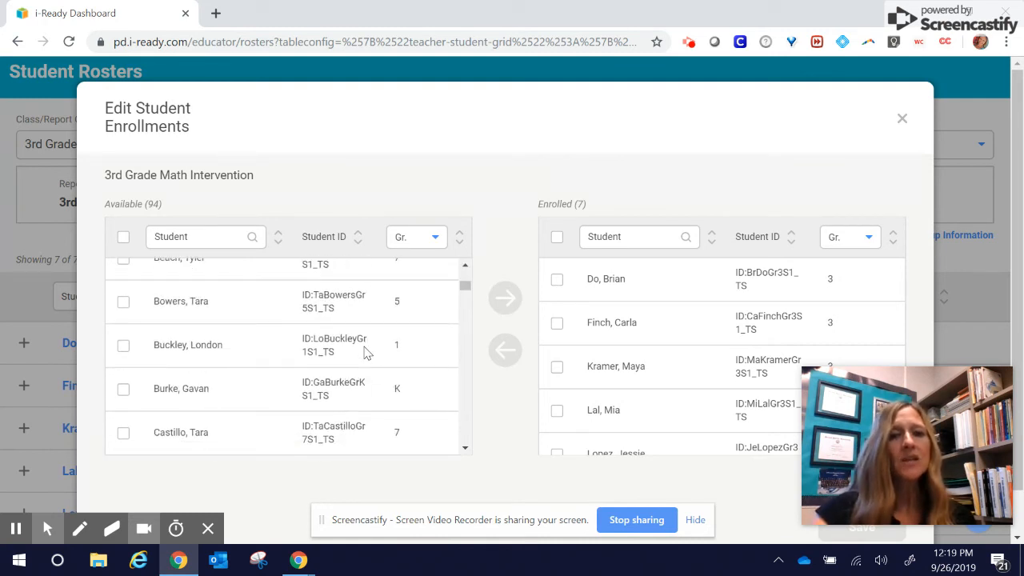
click(123, 302)
click(123, 345)
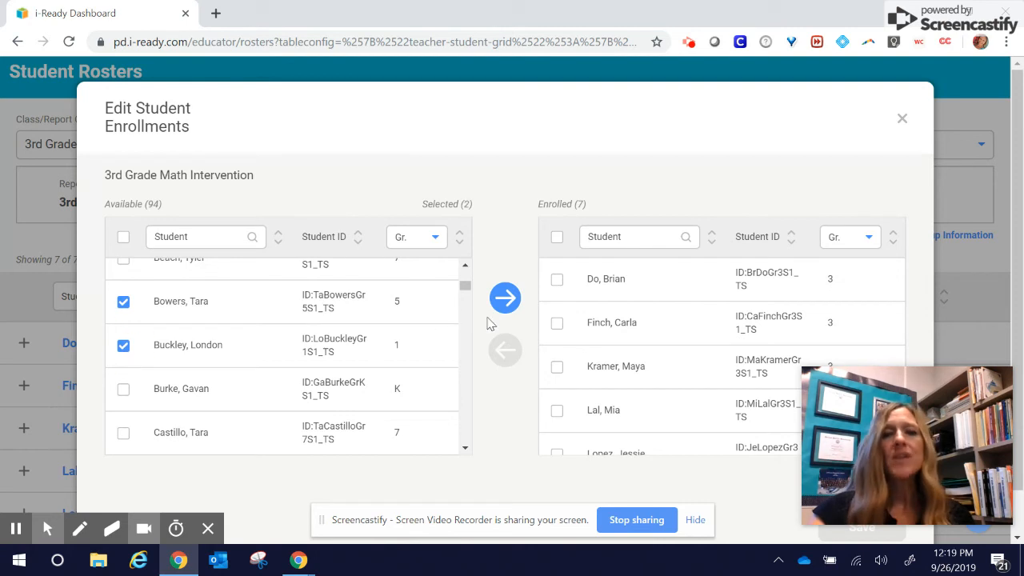
click(504, 299)
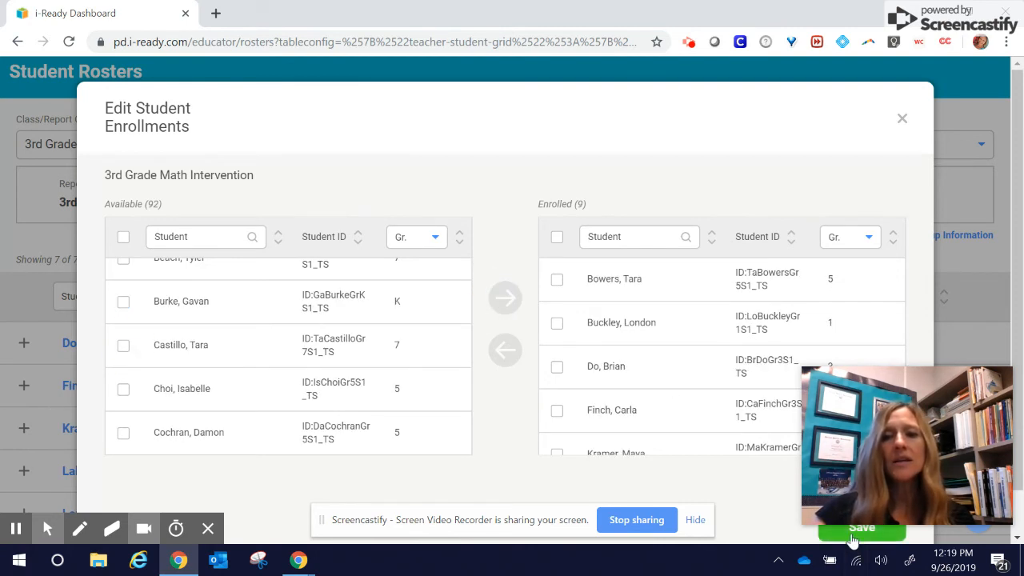
click(853, 534)
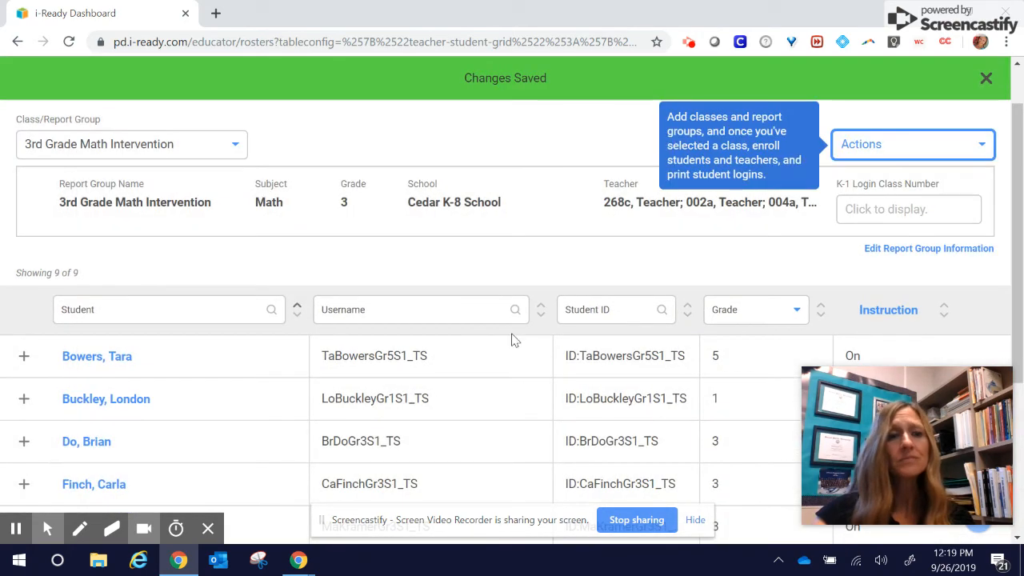
- Review the updated group roster and expand the first listed grade 3 student's details down to the report group enrollments
scroll(429, 304, down, 3)
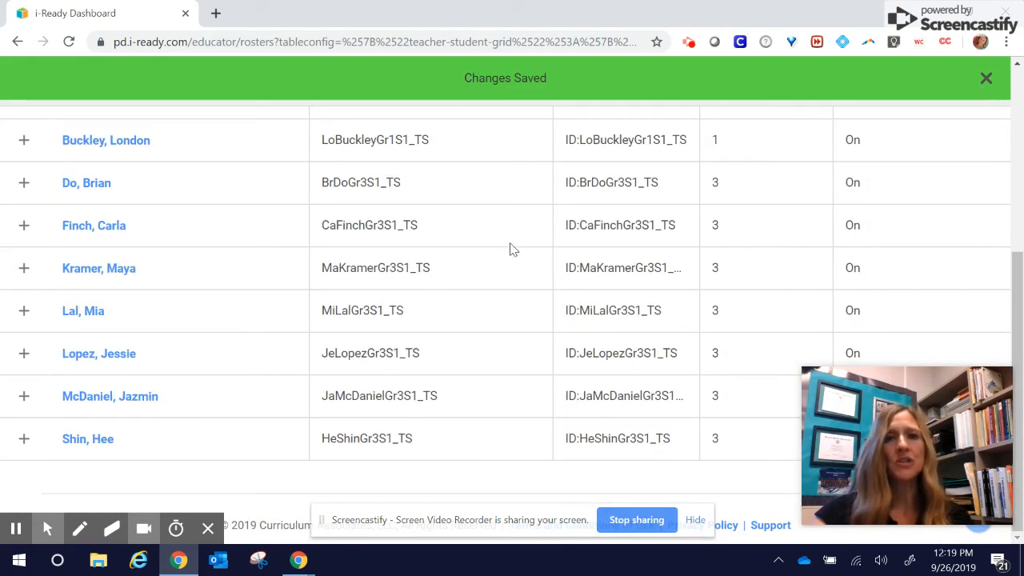
scroll(492, 213, up, 1)
scroll(448, 186, up, 1)
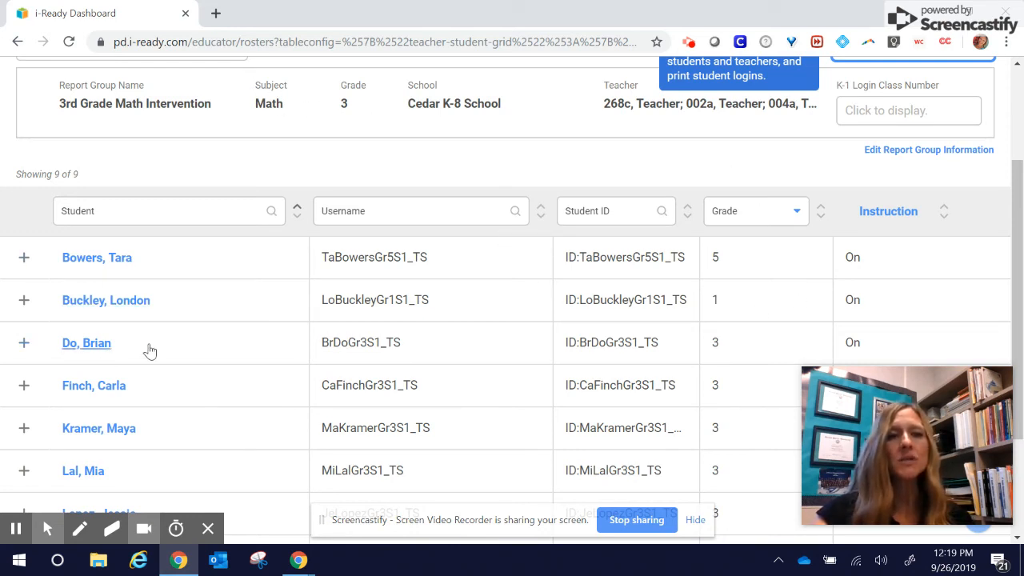
click(24, 344)
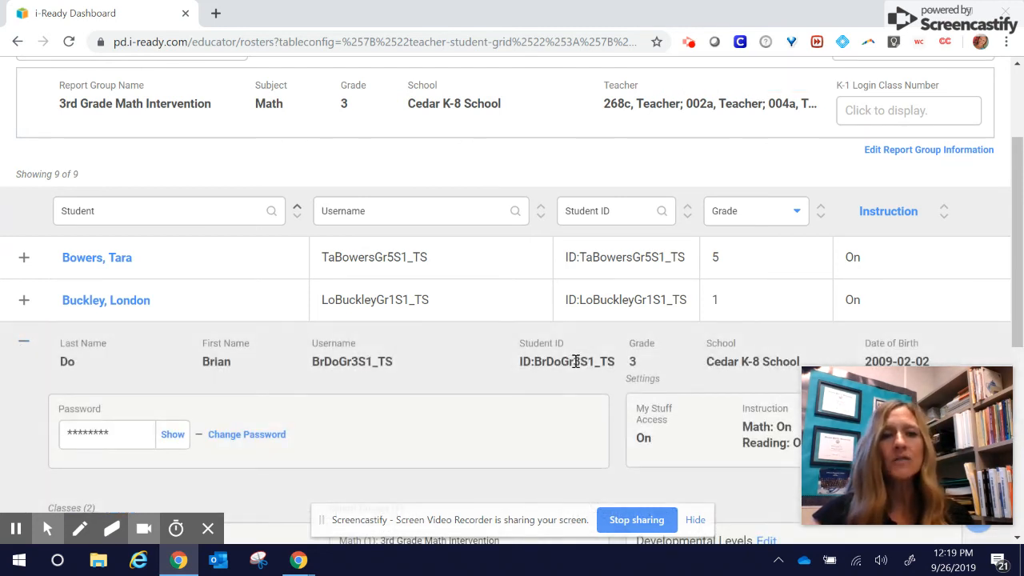
click(24, 342)
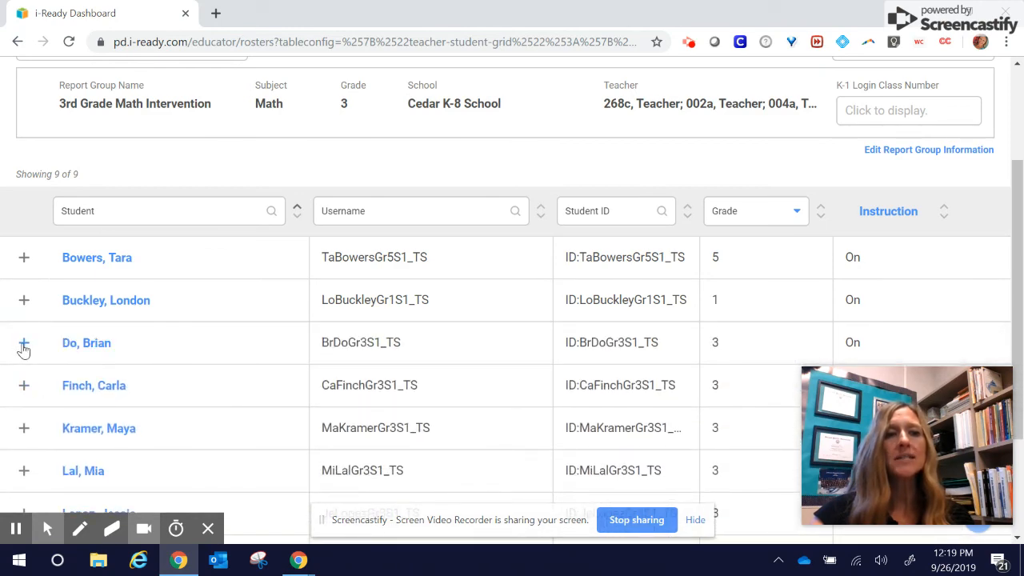
click(24, 344)
scroll(496, 344, down, 3)
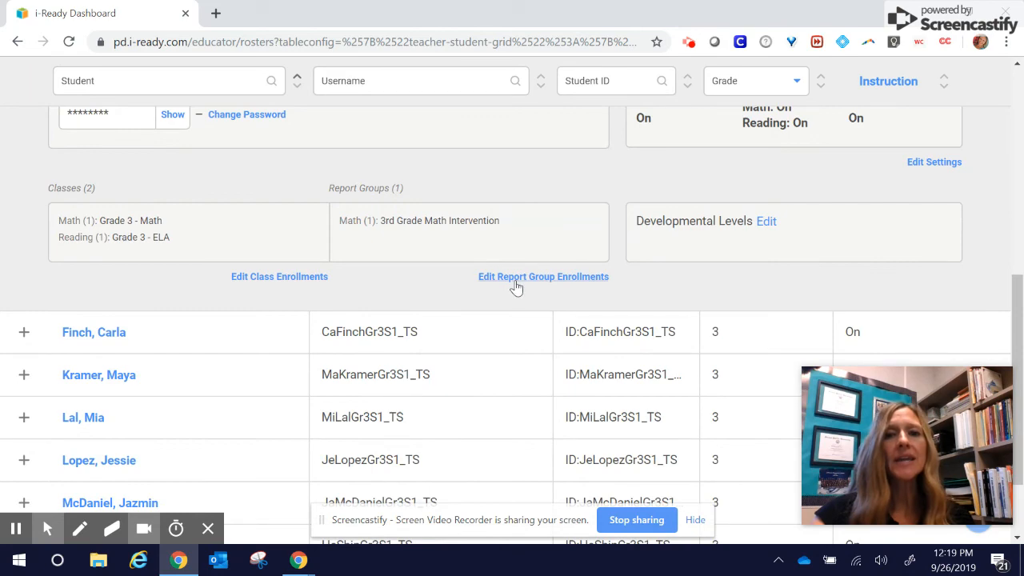
- Remove the expanded grade 3 student from the 3rd Grade Math Intervention report group through that student's report group enrollments, and save
click(514, 280)
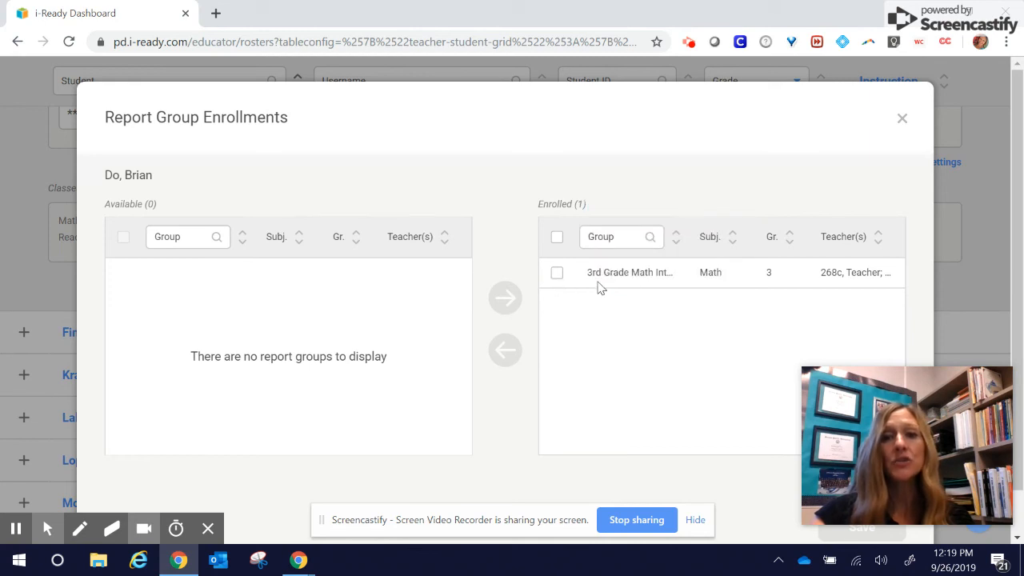
click(561, 275)
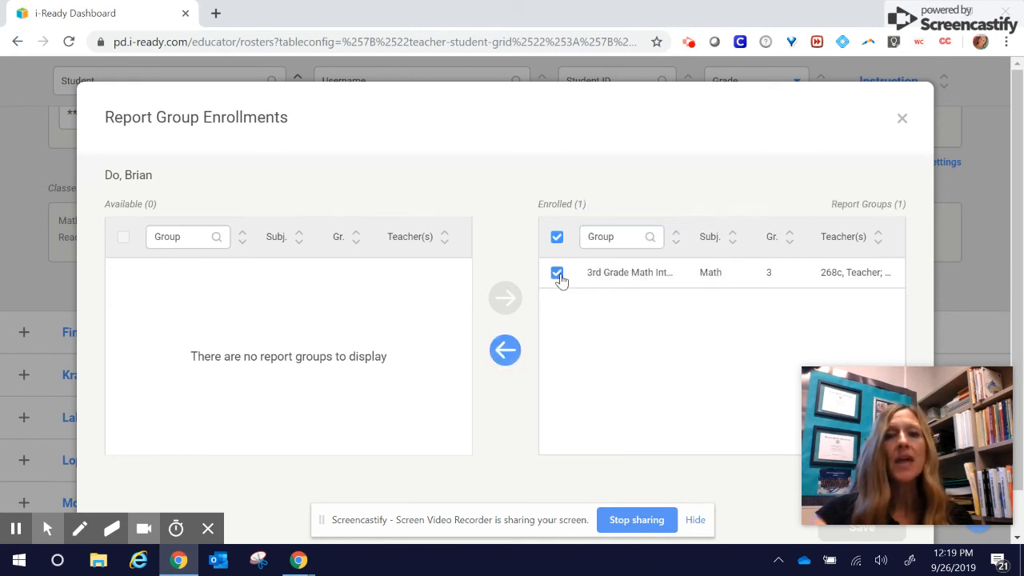
click(503, 354)
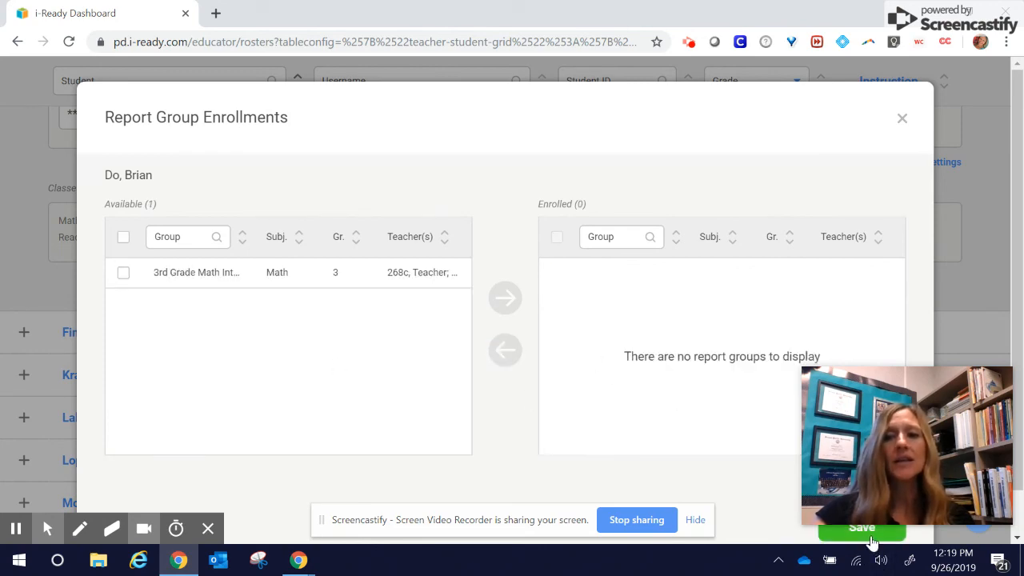
click(868, 535)
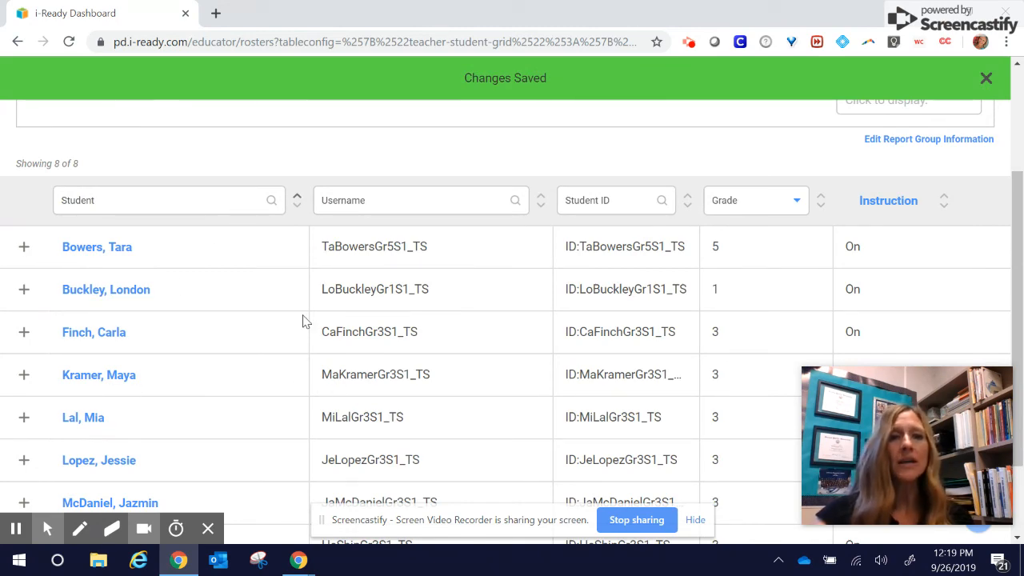
scroll(302, 320, up, 3)
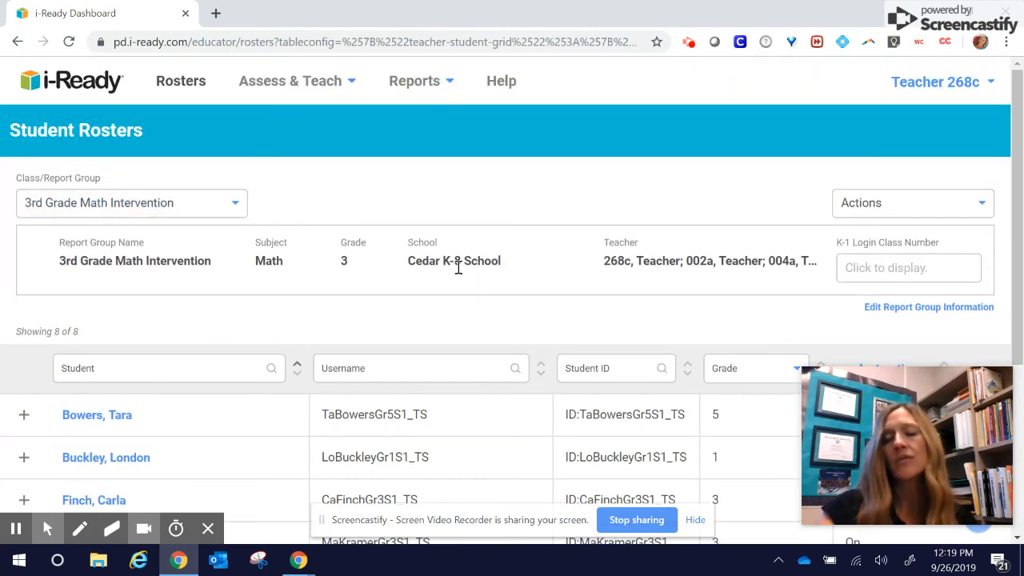